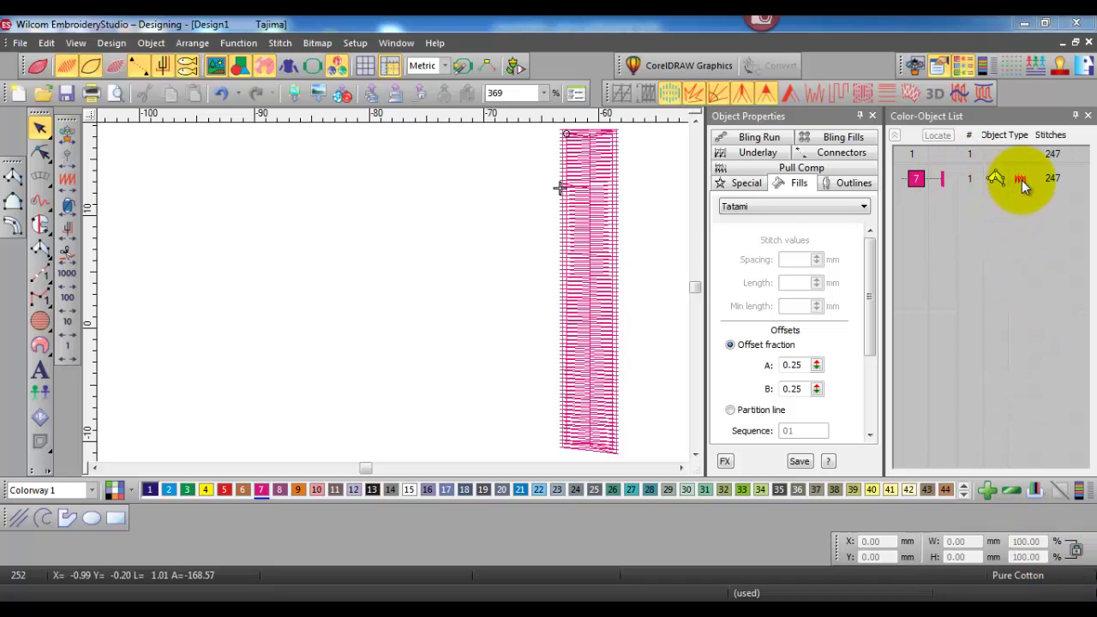
- Select the magenta satin column to show its Satin fill properties
click(589, 251)
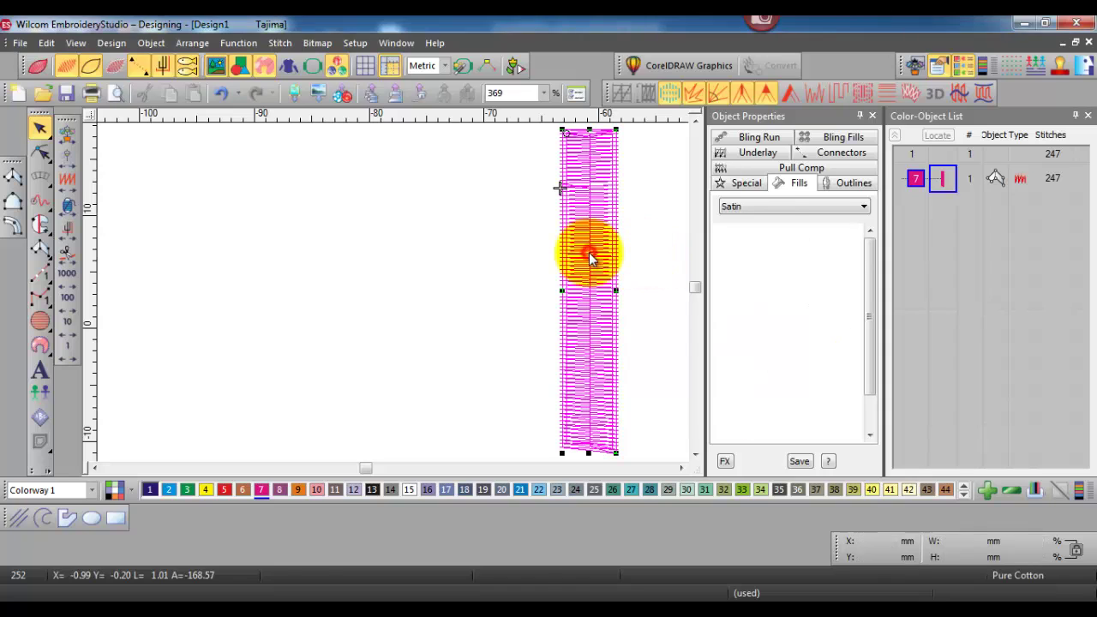
- Close the Color-Object List and bring up the column's Underlay properties, showing the Edge run first underlay
click(1088, 116)
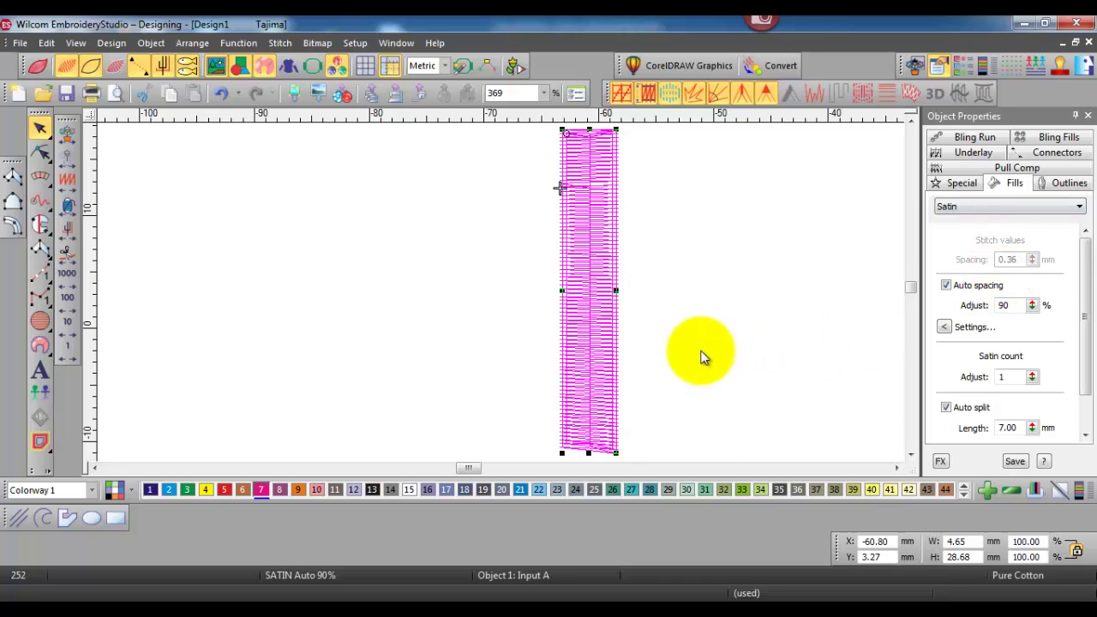
drag(606, 89, 644, 191)
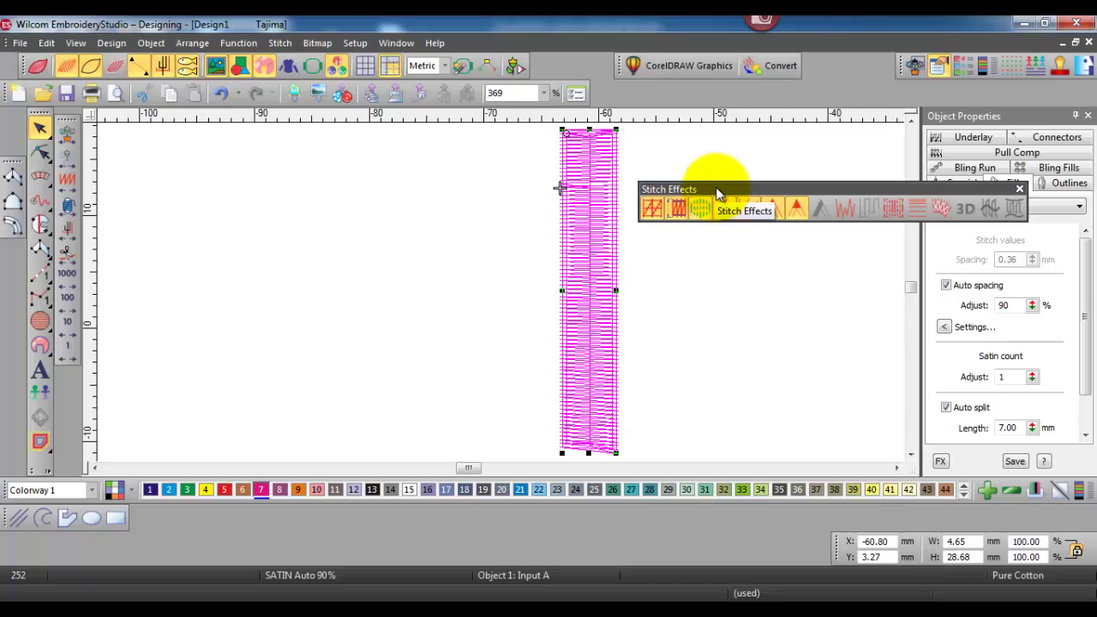
drag(716, 187, 667, 98)
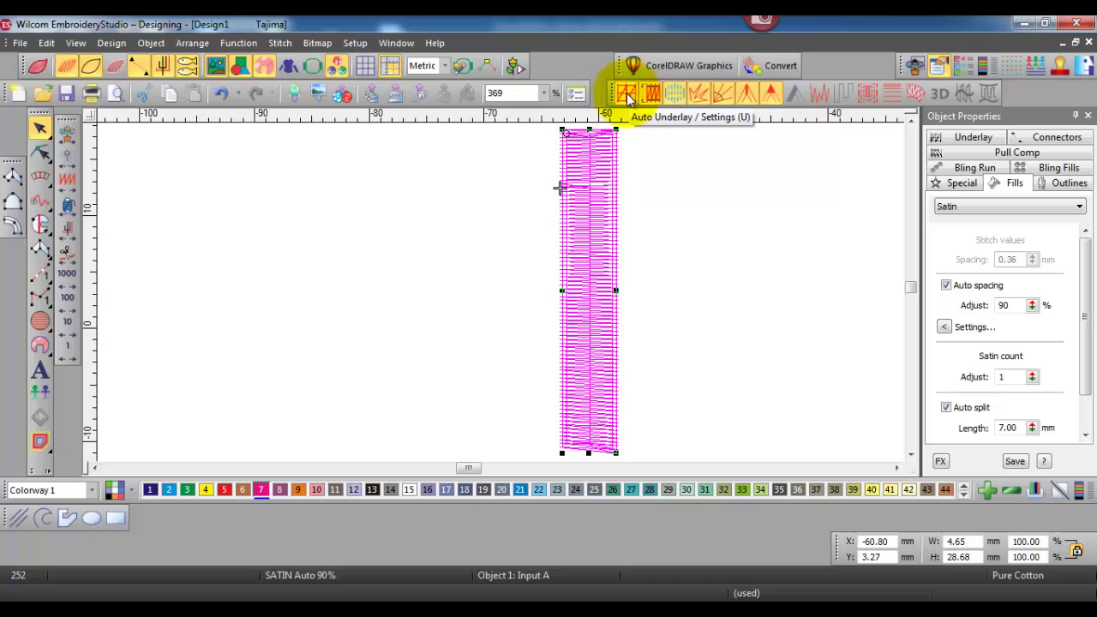
right_click(626, 93)
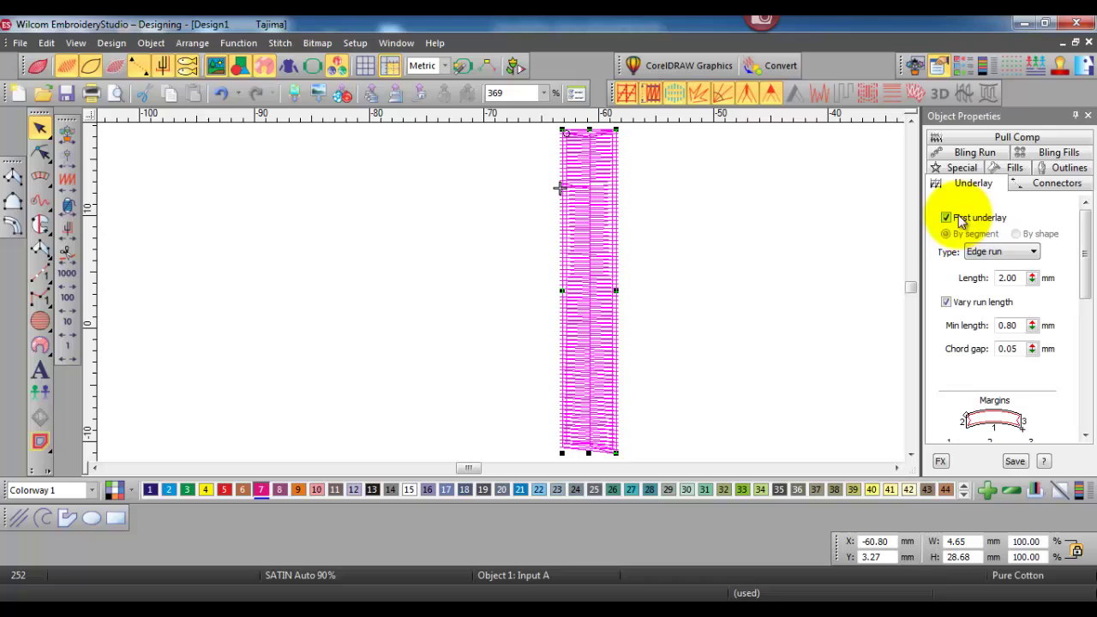
- Float Object Properties over the canvas and make the first underlay a Center Run
drag(1024, 117, 446, 140)
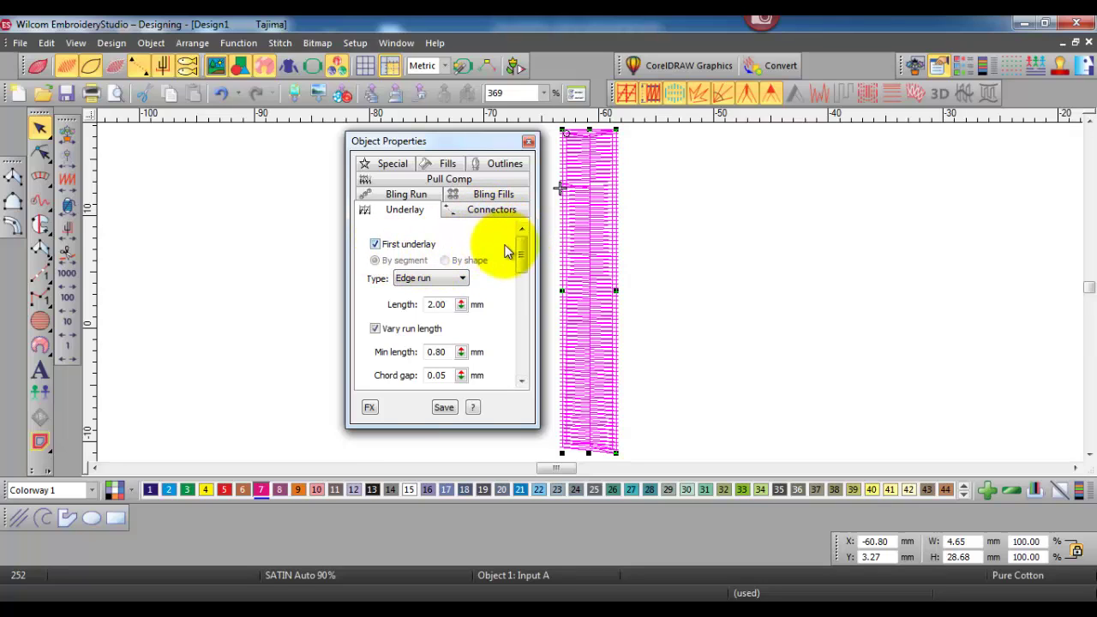
mouse_move(522, 246)
mouse_down()
mouse_move(523, 317)
mouse_move(520, 245)
mouse_up()
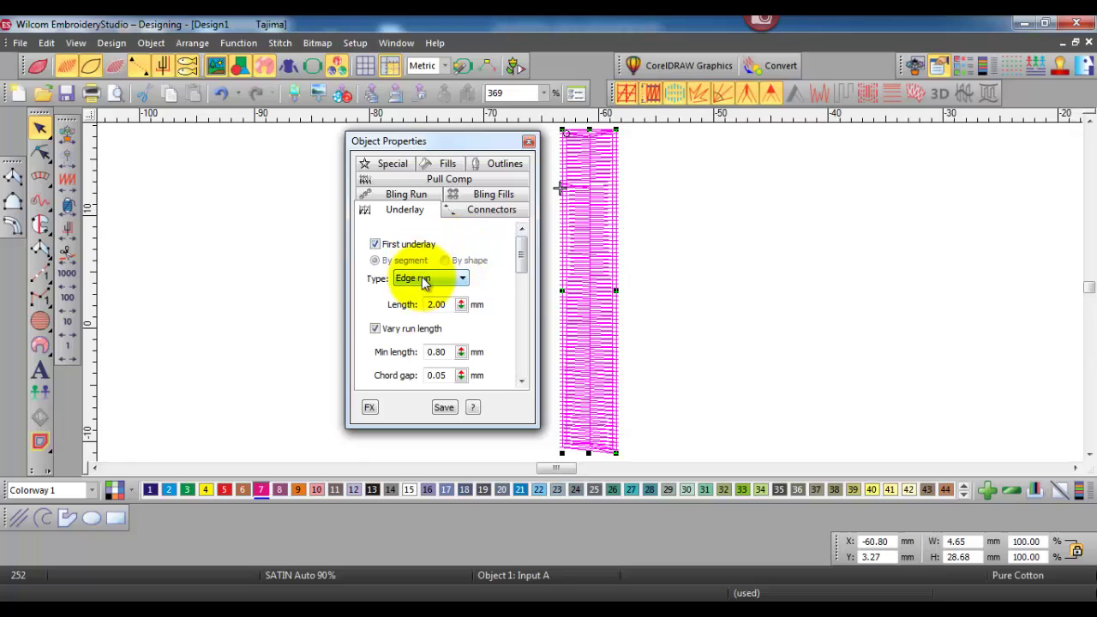
click(463, 280)
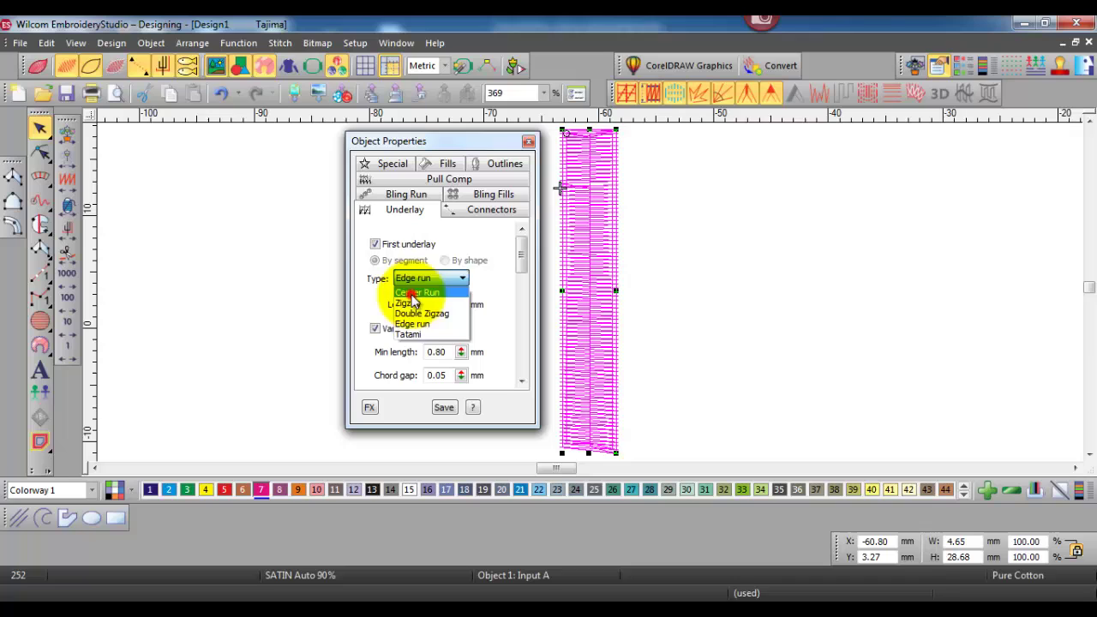
click(411, 293)
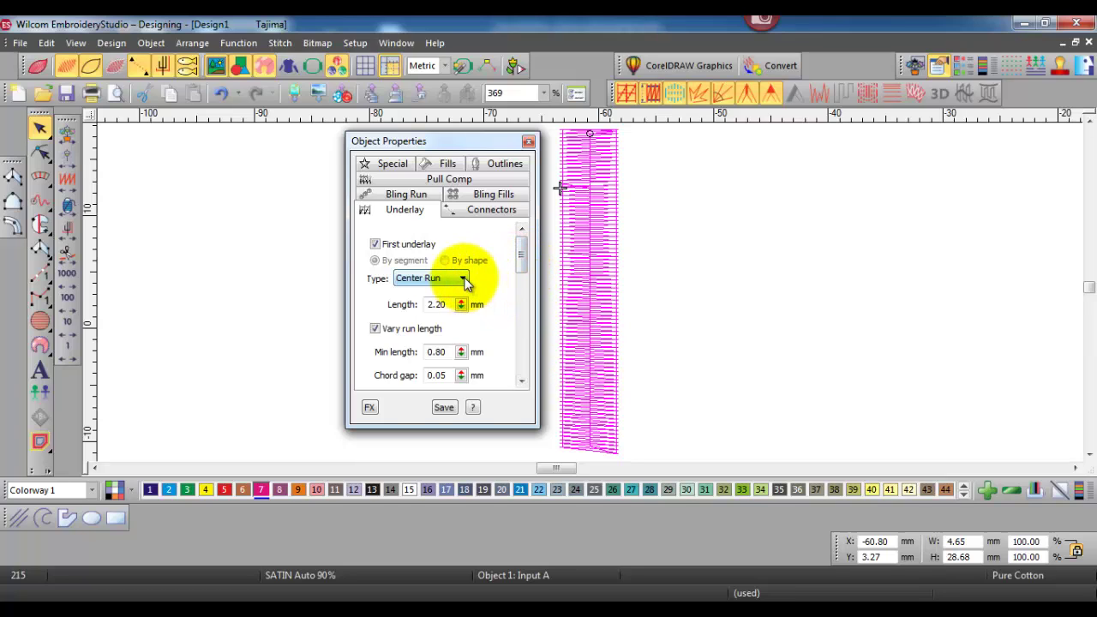
- Switch the first underlay back to Edge run and reselect the magenta column
click(463, 280)
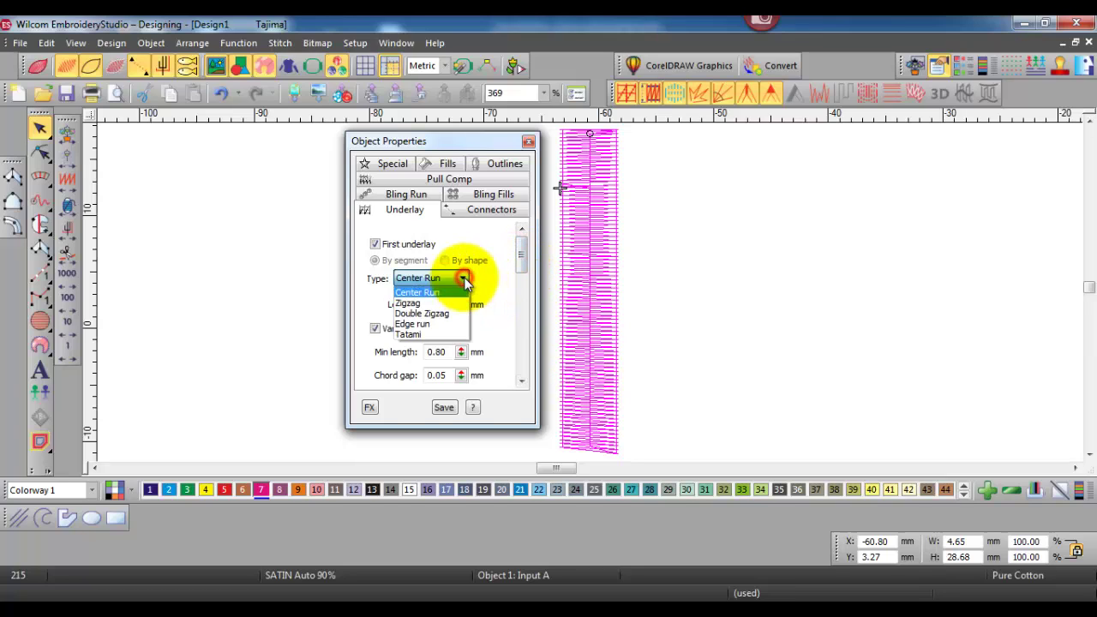
click(413, 326)
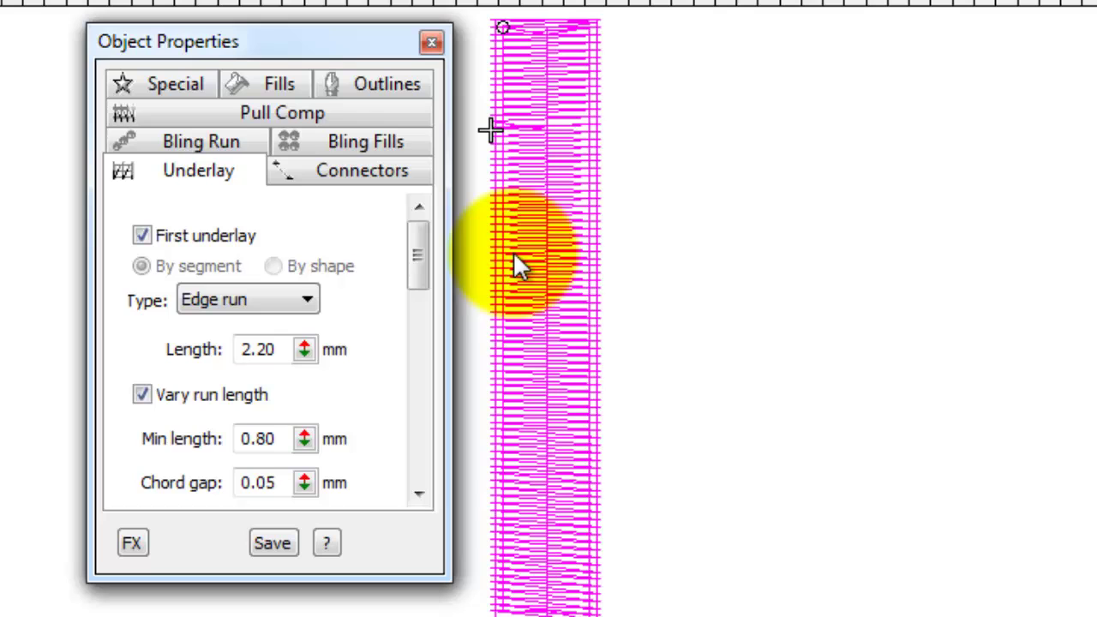
click(513, 257)
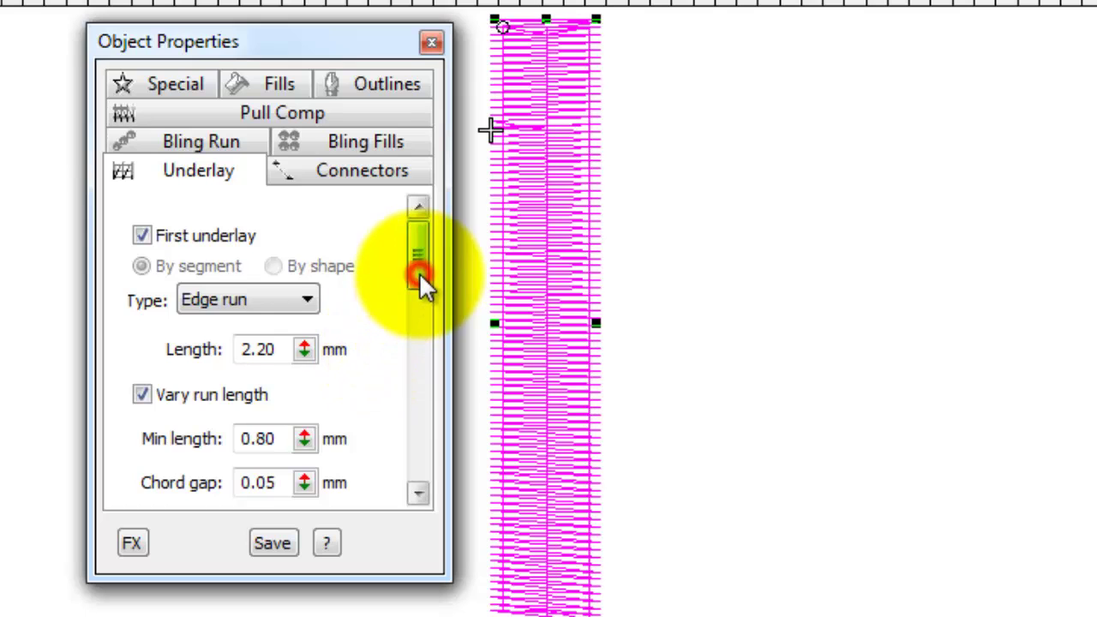
- Scroll the Underlay tab down to the margins reading 0.35, 0.20 and 0.20 mm
drag(419, 273, 419, 285)
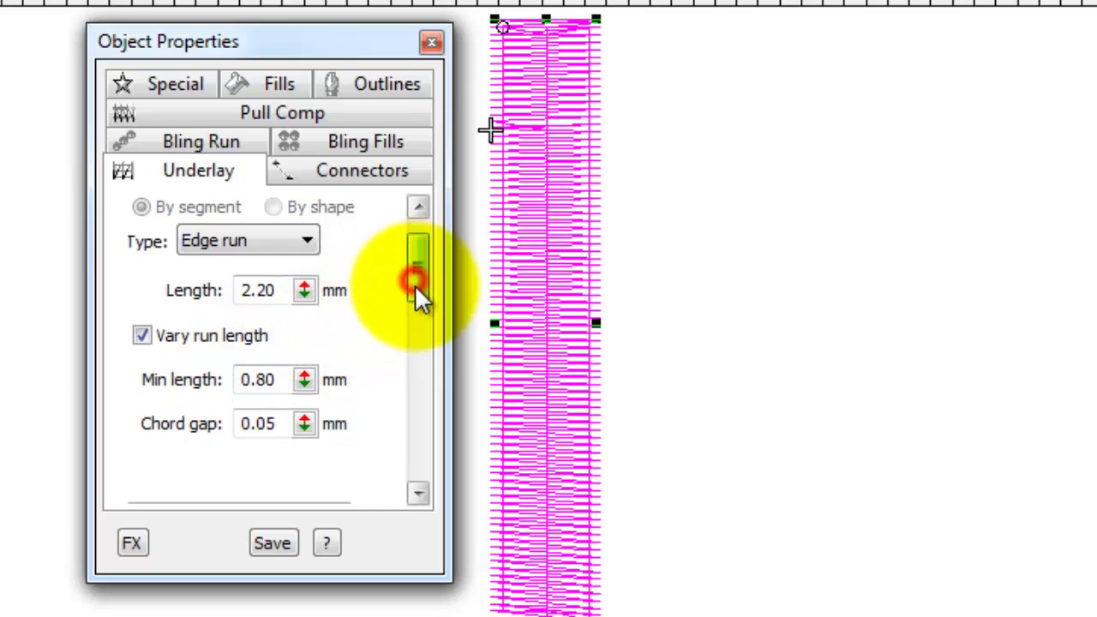
drag(415, 285, 417, 307)
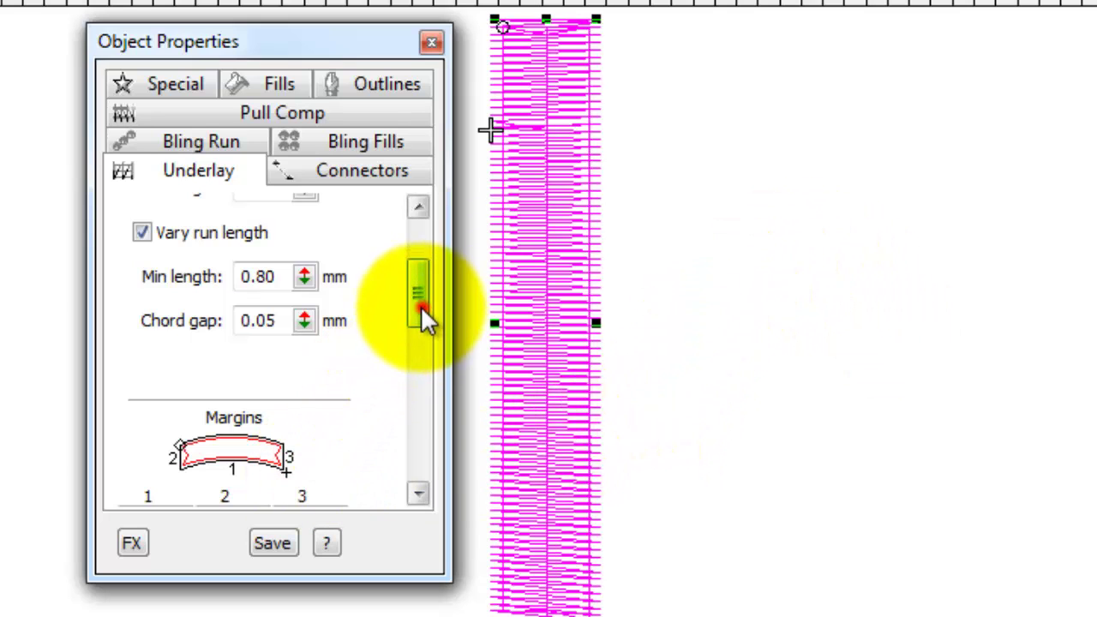
drag(421, 307, 420, 342)
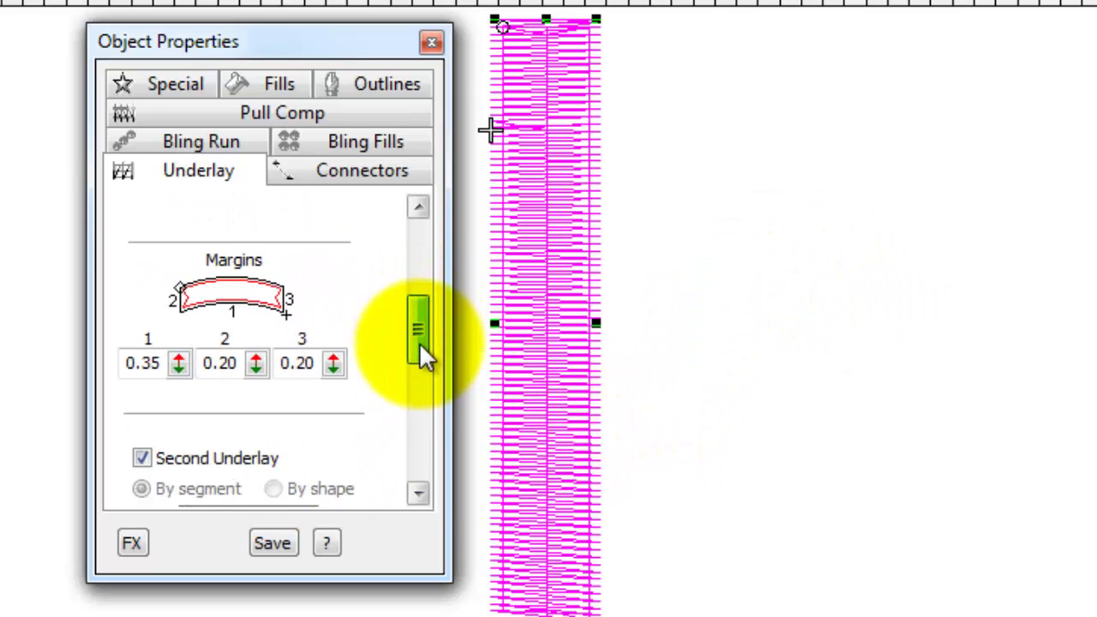
- Try different margin 1 and 2 values, then enter .2 so all margins read 0.20 mm
click(179, 362)
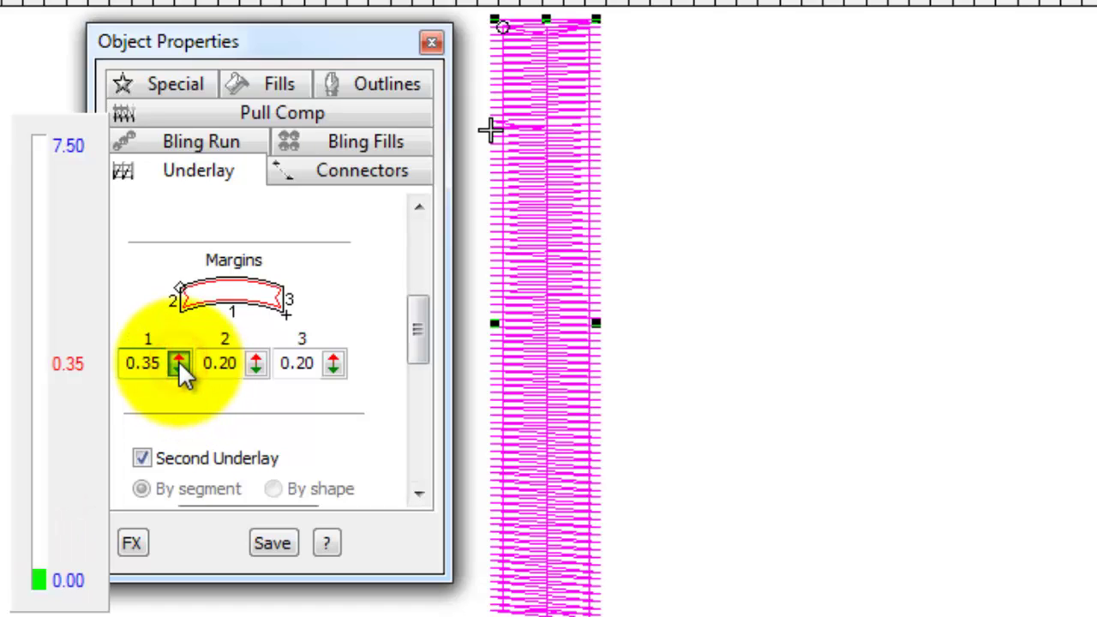
drag(178, 361, 51, 513)
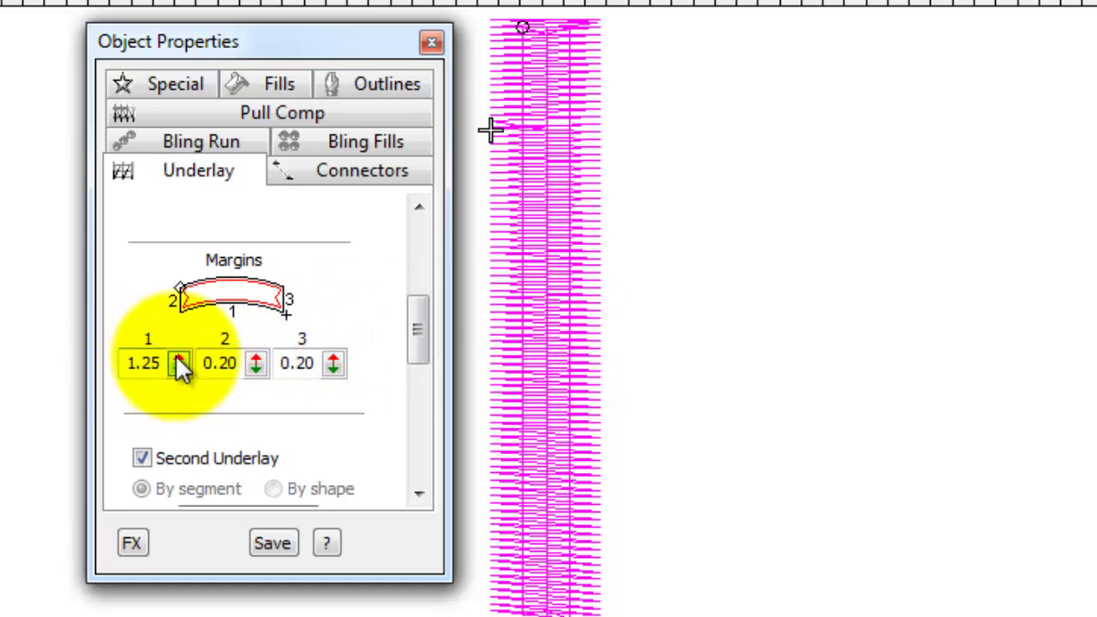
drag(179, 364, 53, 586)
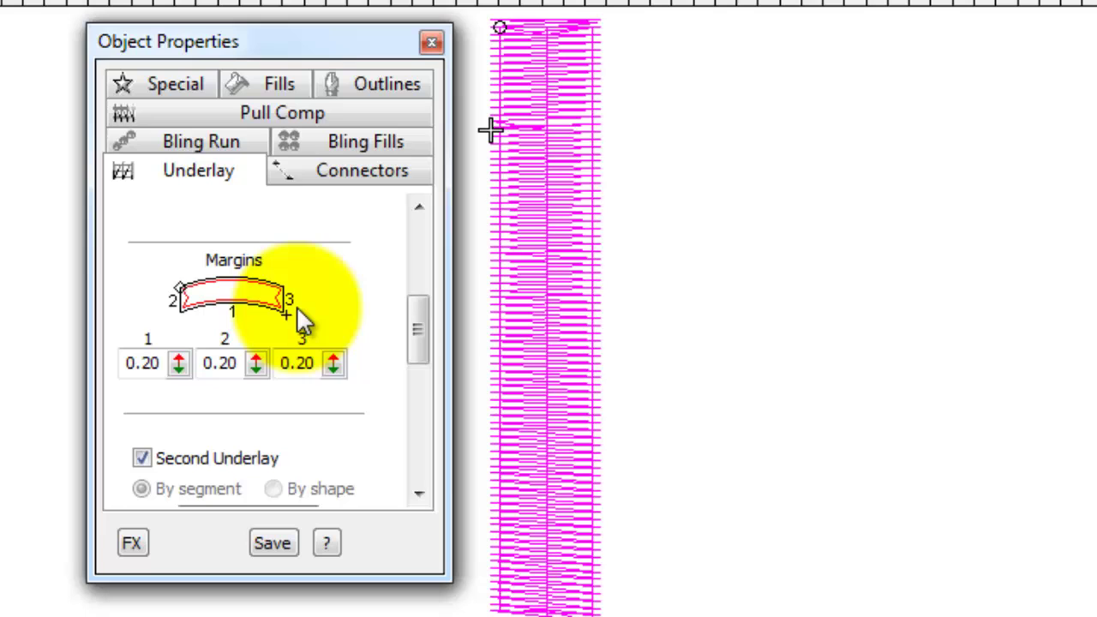
drag(259, 369, 140, 215)
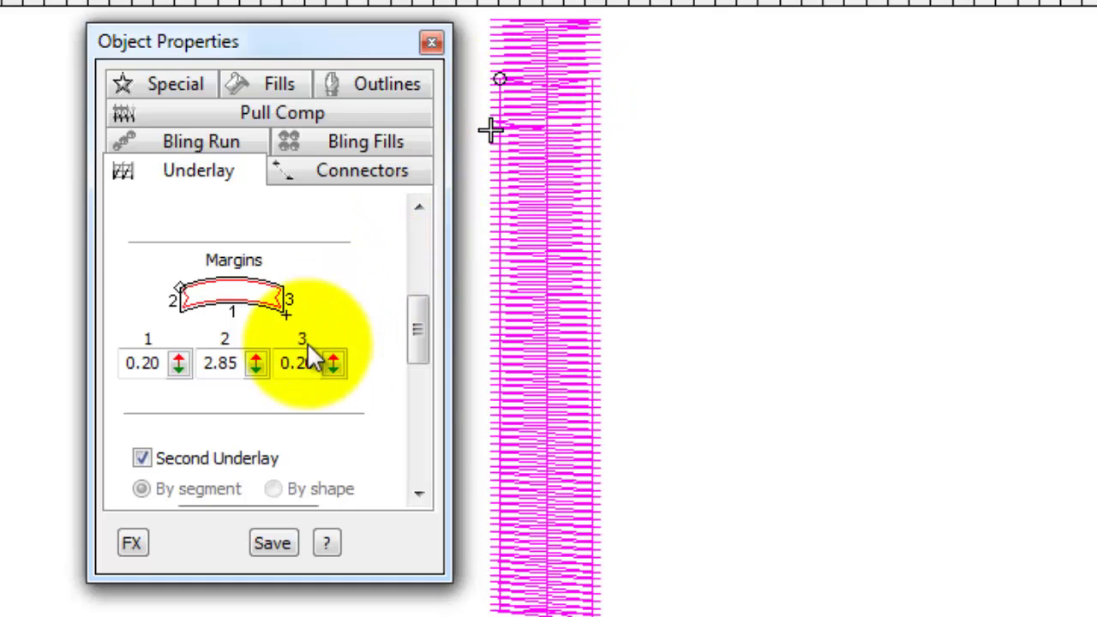
double_click(233, 364)
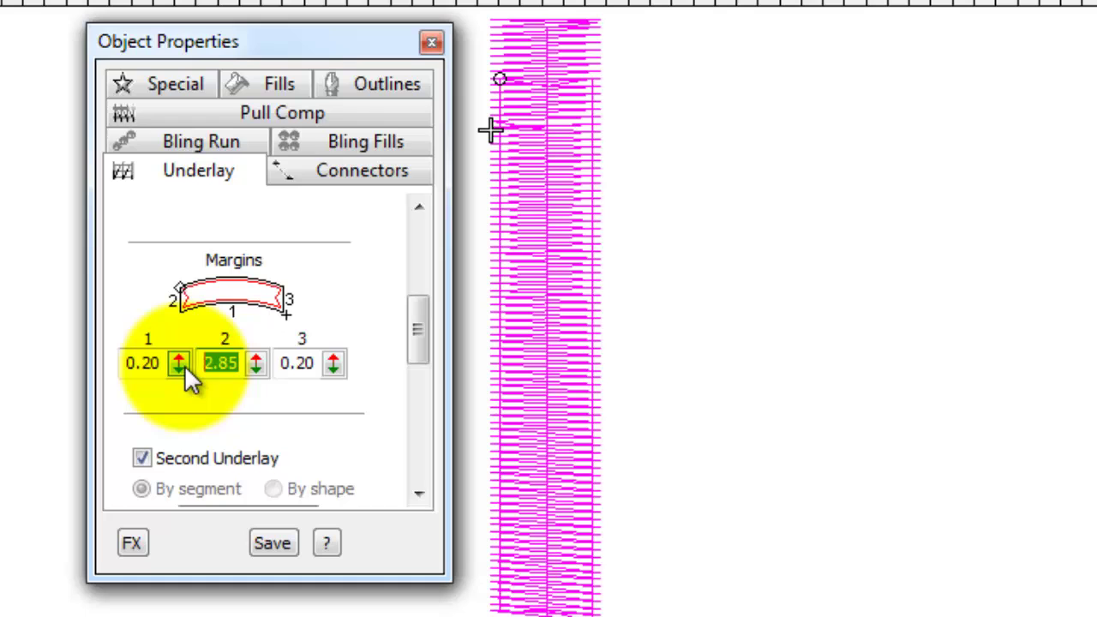
text(.2)
key(Return)
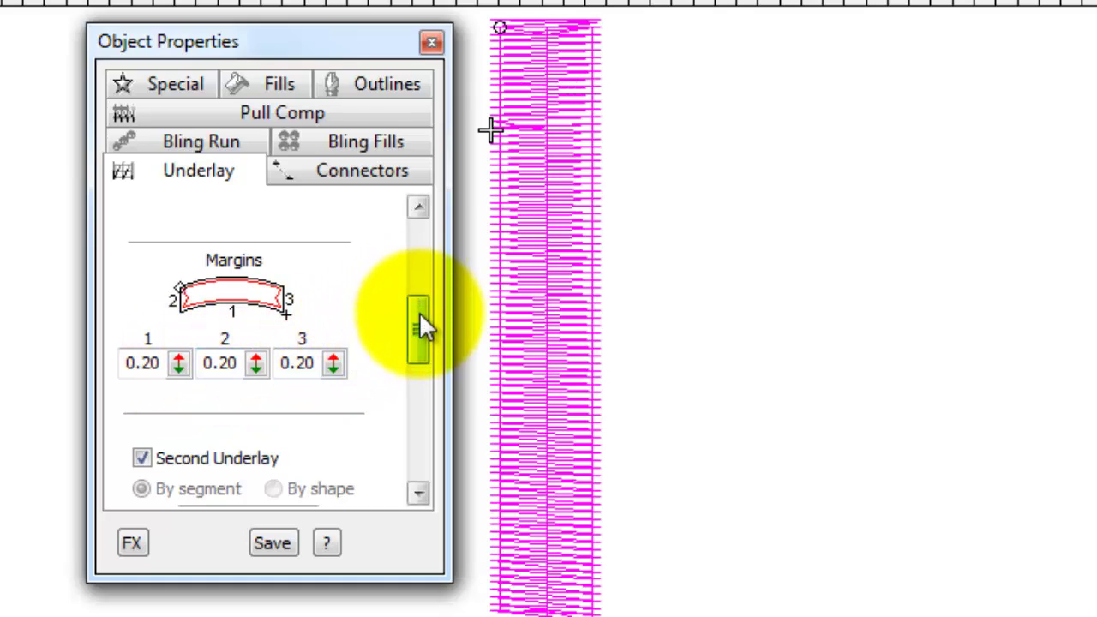
- Set the second underlay to Zigzag with 1.00 mm spacing, then scroll back to the first underlay
drag(420, 315, 426, 379)
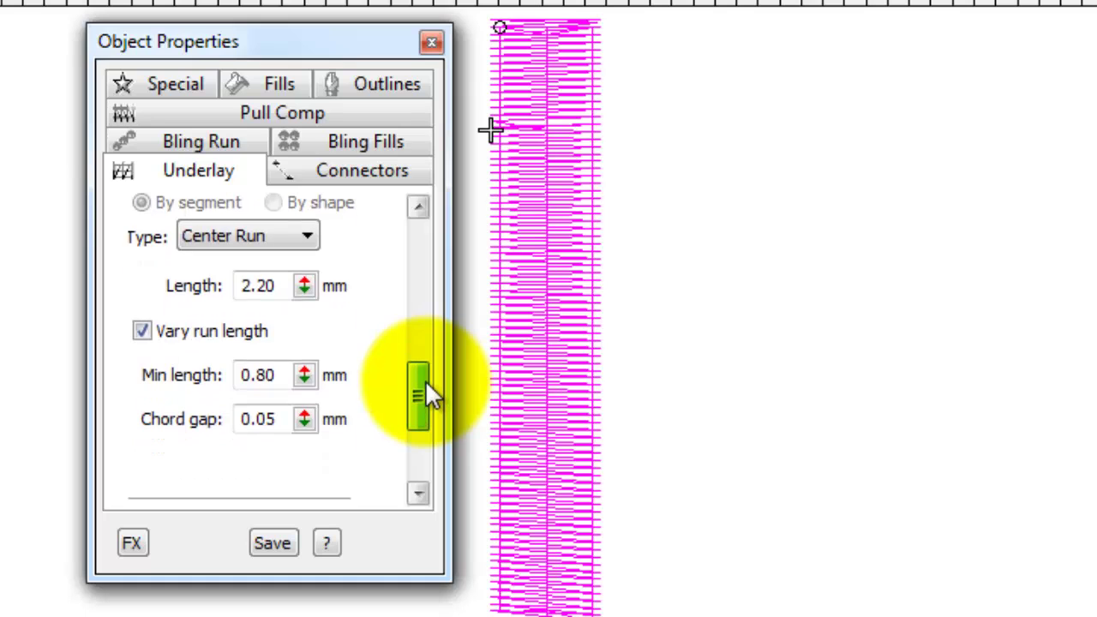
click(310, 239)
click(222, 279)
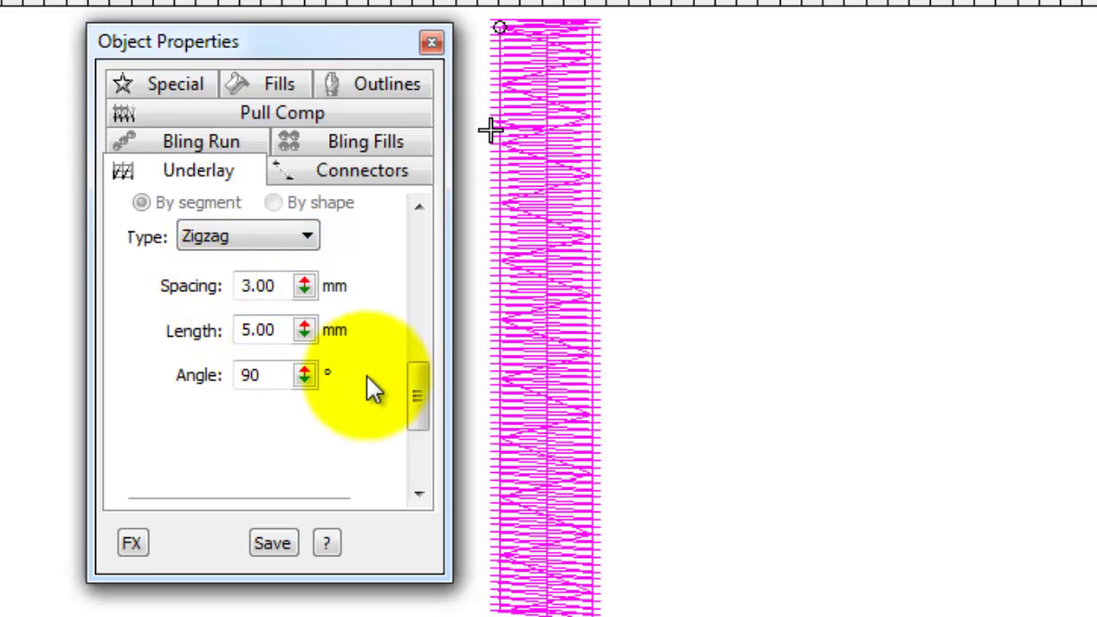
drag(276, 287, 231, 292)
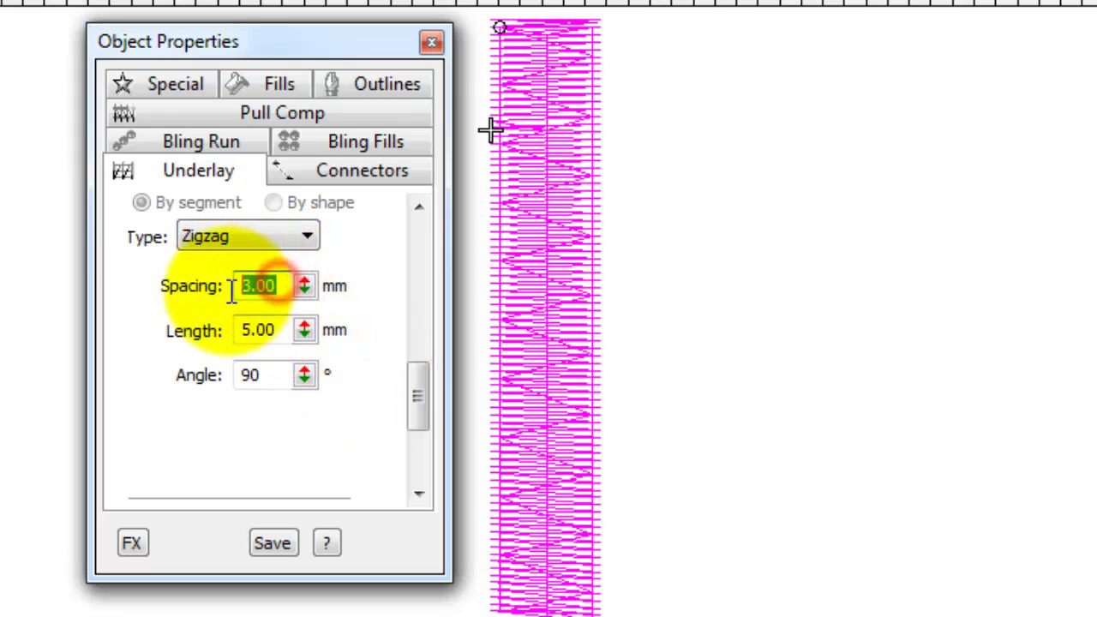
text(1)
key(Return)
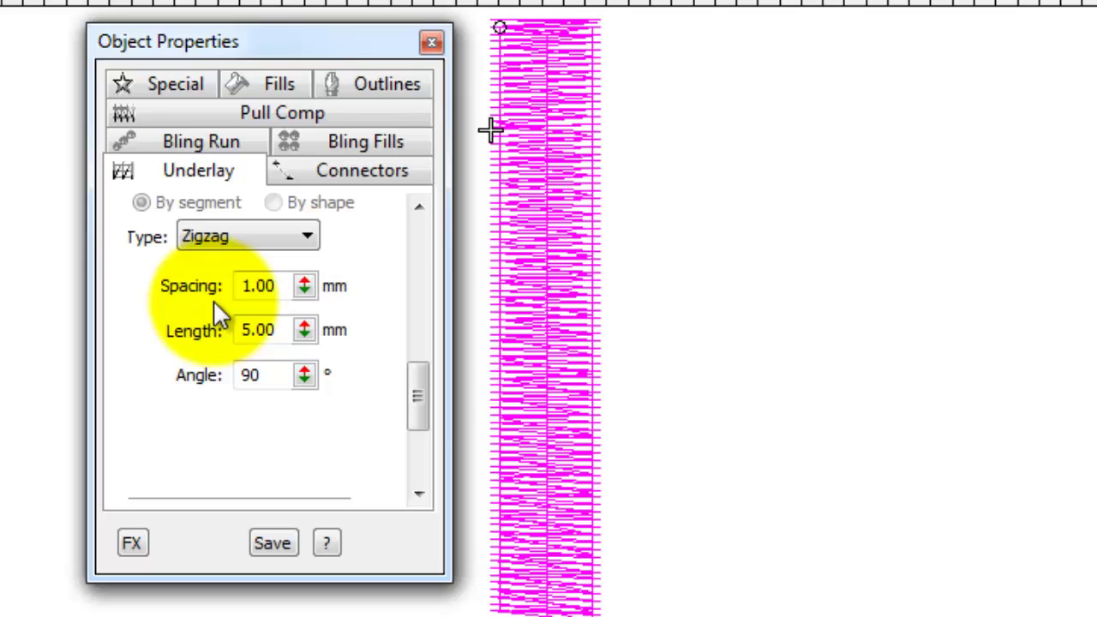
drag(413, 397, 429, 245)
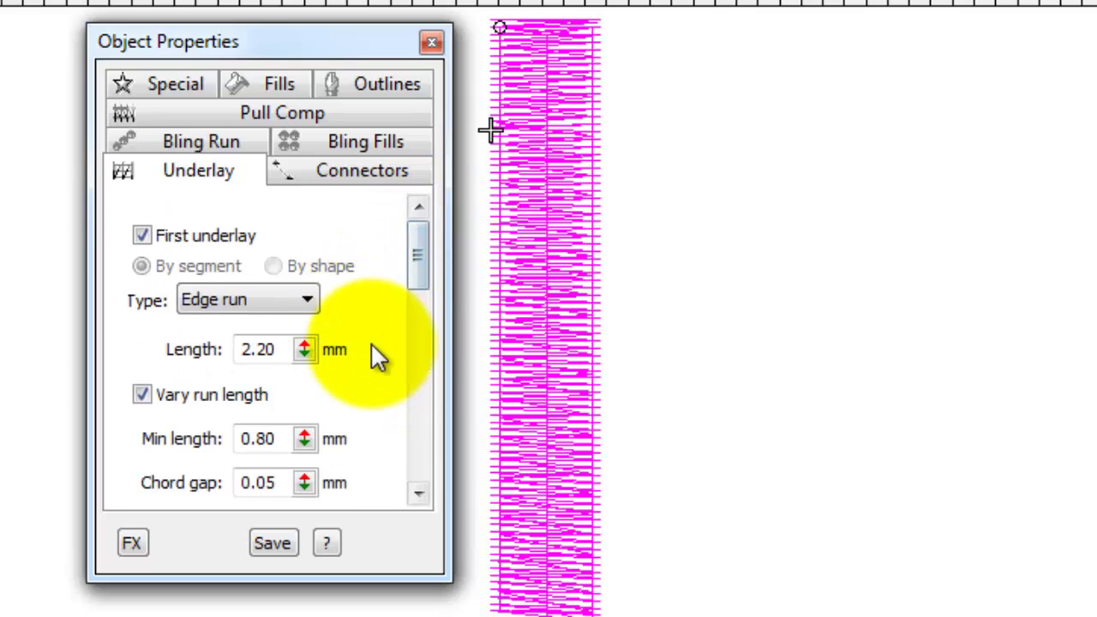
- Make the first underlay a Double Zigzag with 1.00 mm spacing and a 39° angle
click(306, 300)
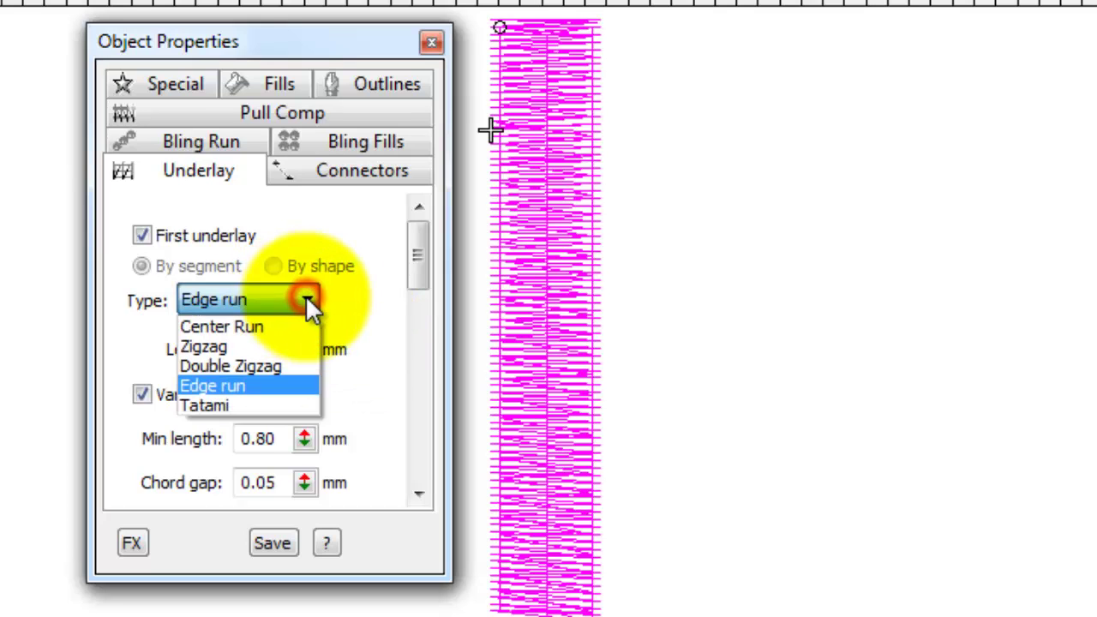
click(260, 368)
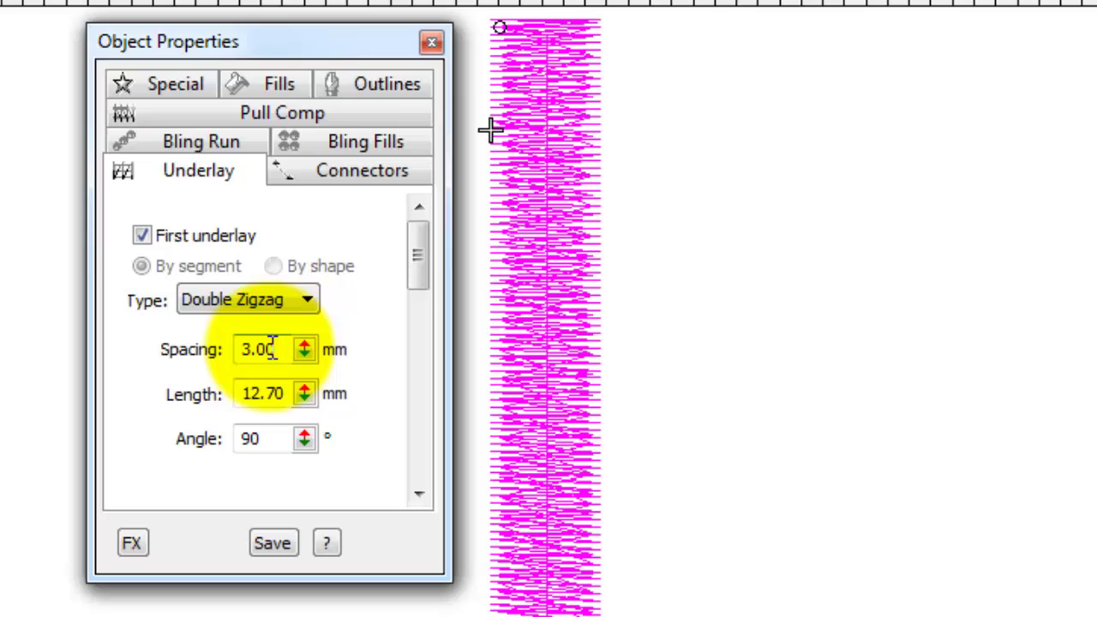
drag(268, 353, 215, 351)
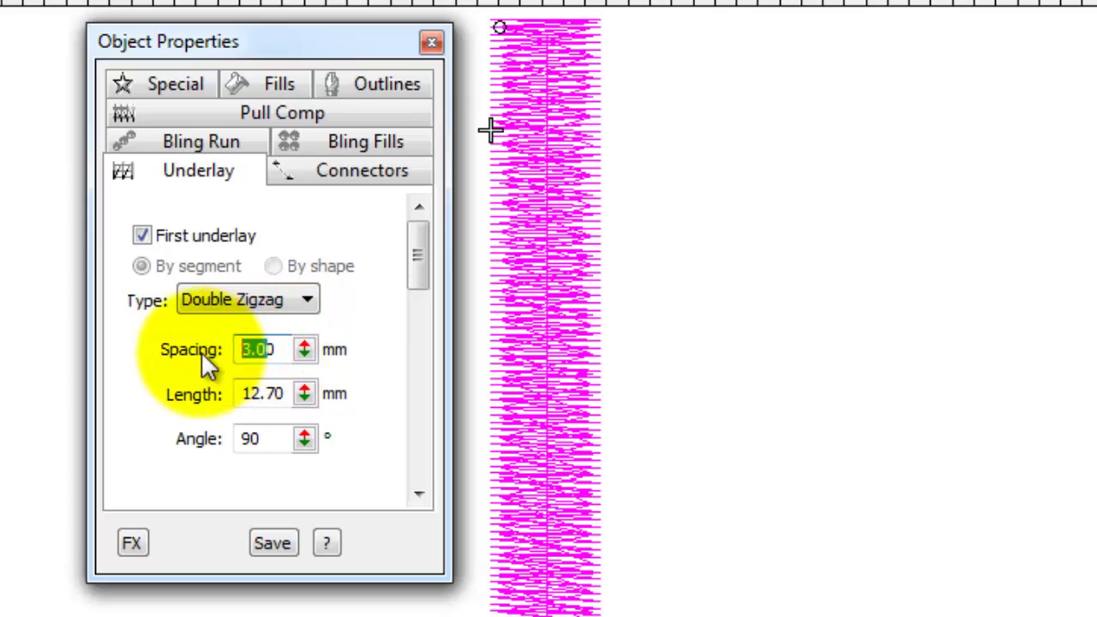
text(1.0)
key(Return)
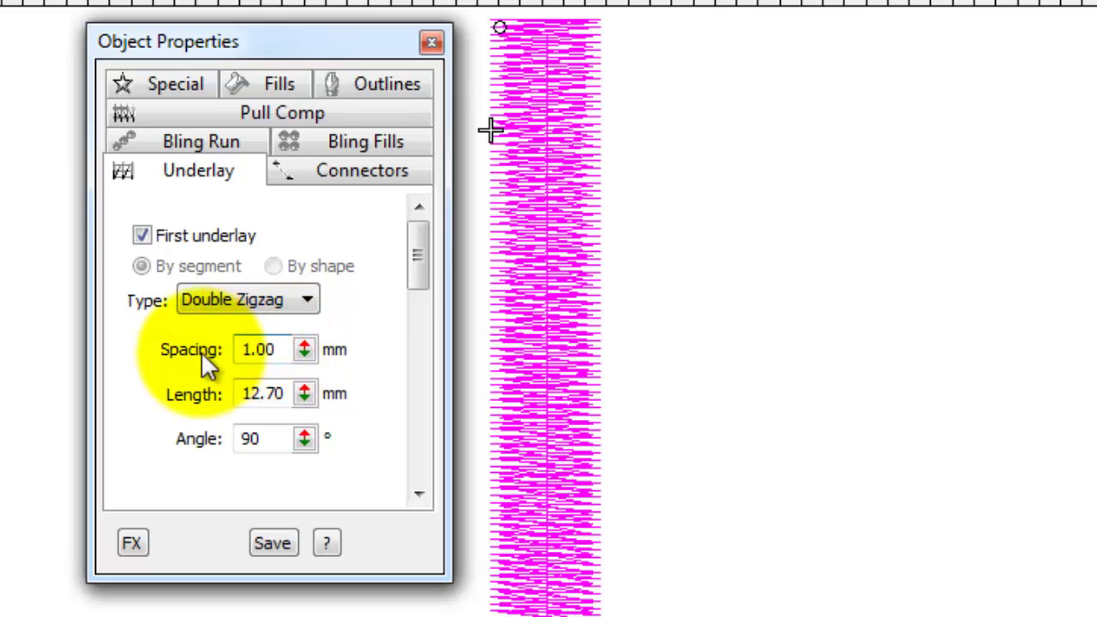
click(544, 433)
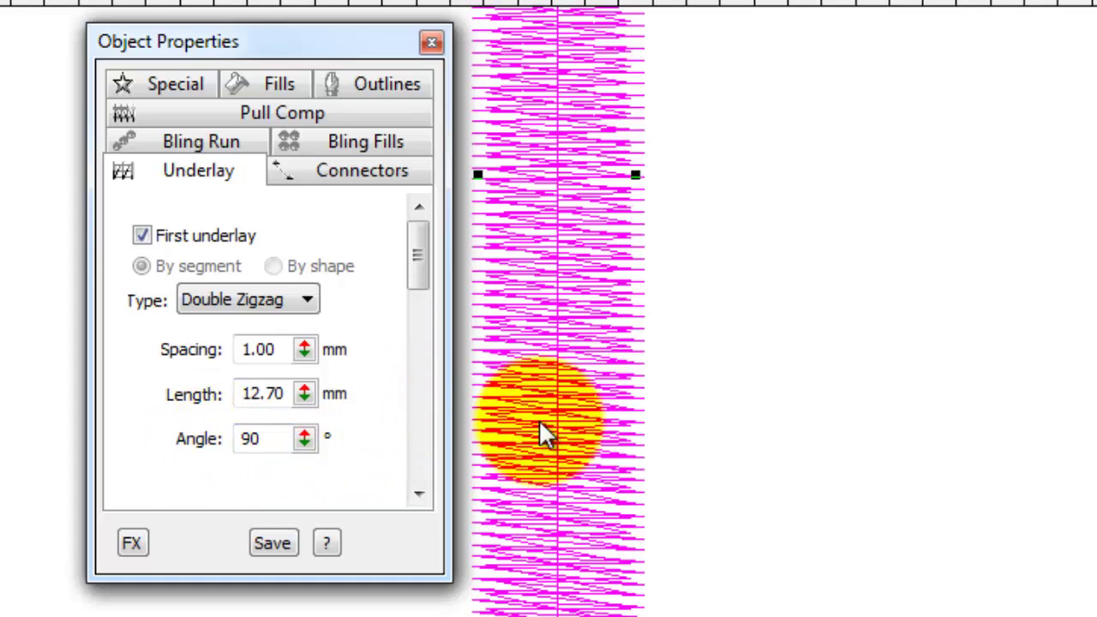
drag(305, 438, 181, 592)
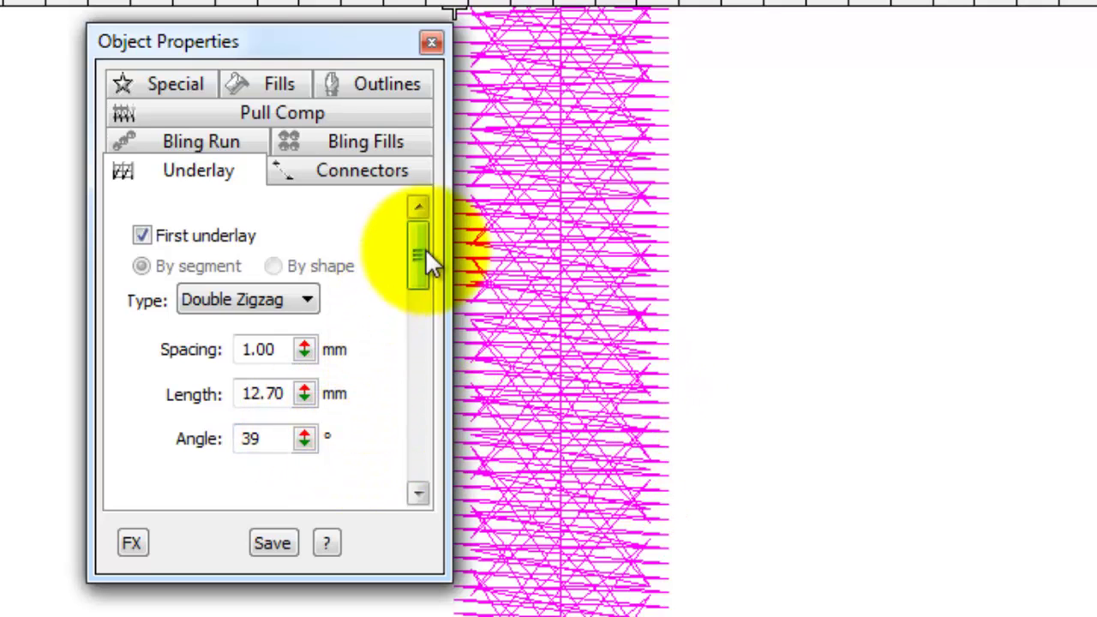
- Make the second underlay a Double Zigzag at 1.20 mm spacing and 137°, then move the dialog aside
drag(426, 250, 421, 380)
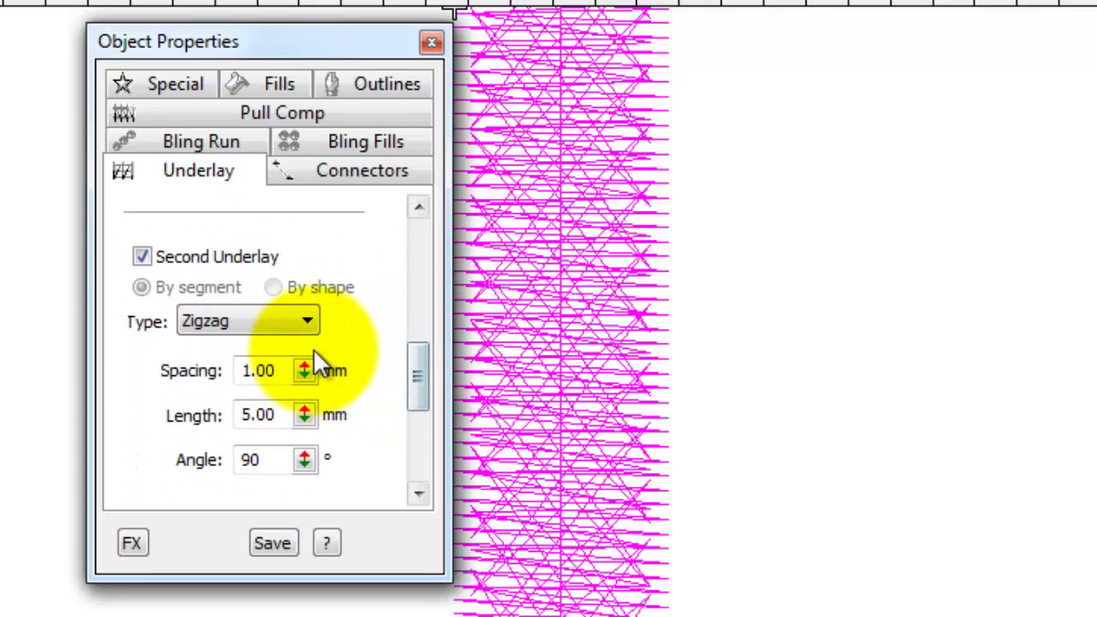
click(306, 320)
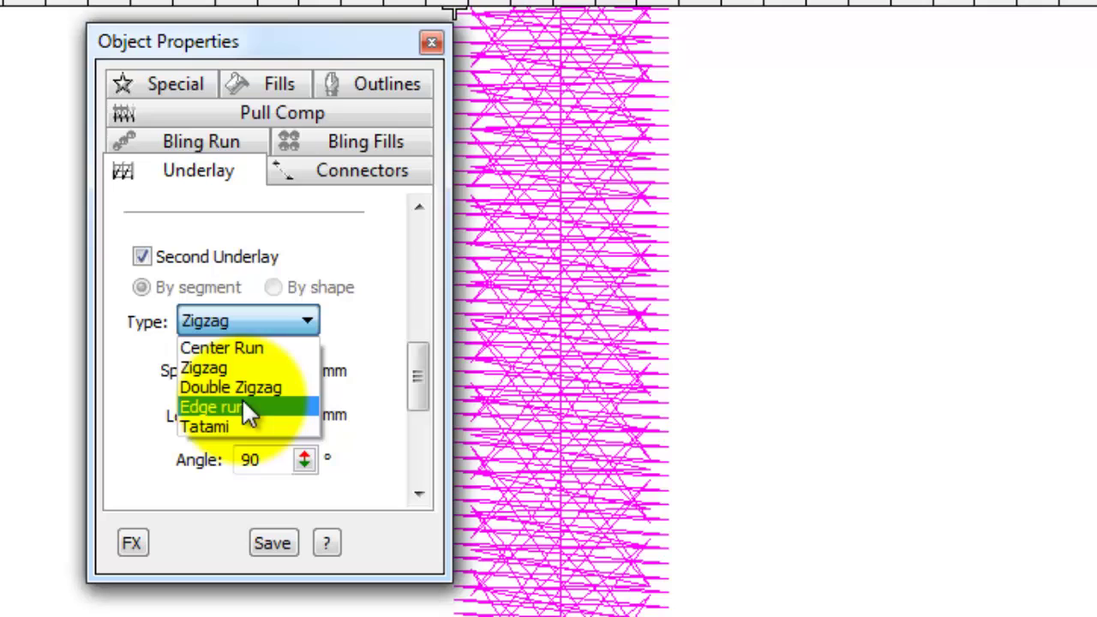
click(228, 386)
click(275, 371)
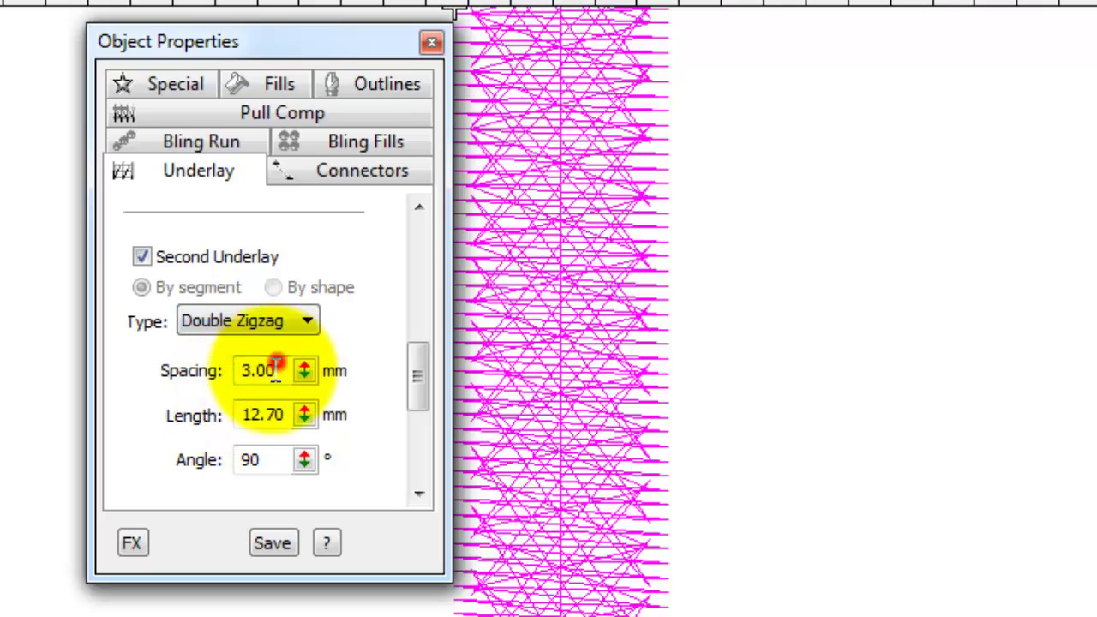
double_click(275, 370)
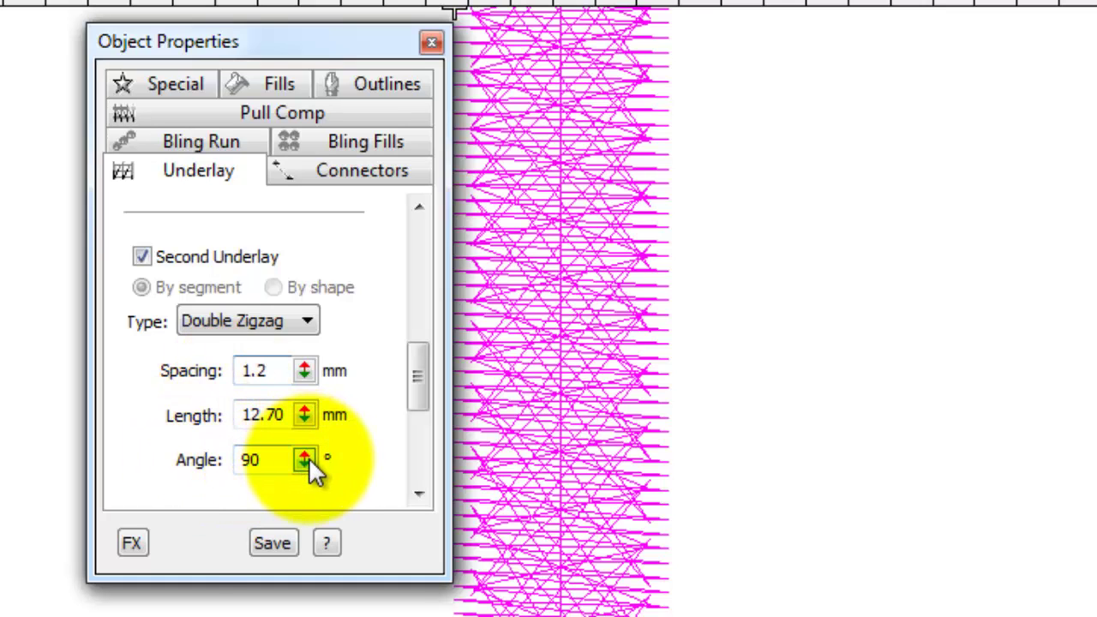
drag(305, 459, 199, 315)
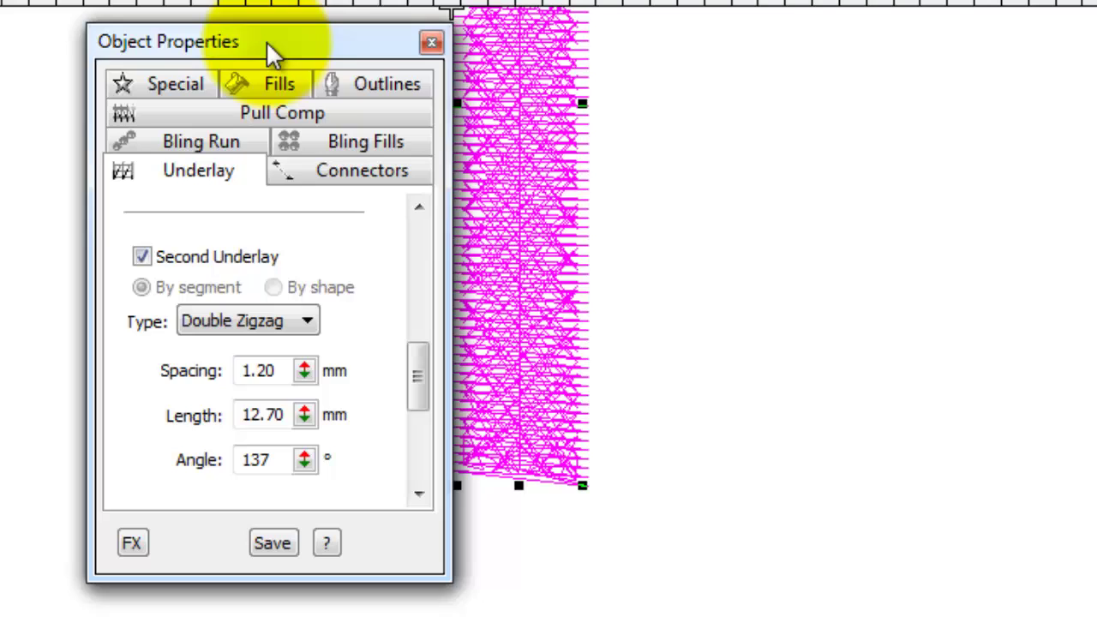
drag(276, 50, 165, 47)
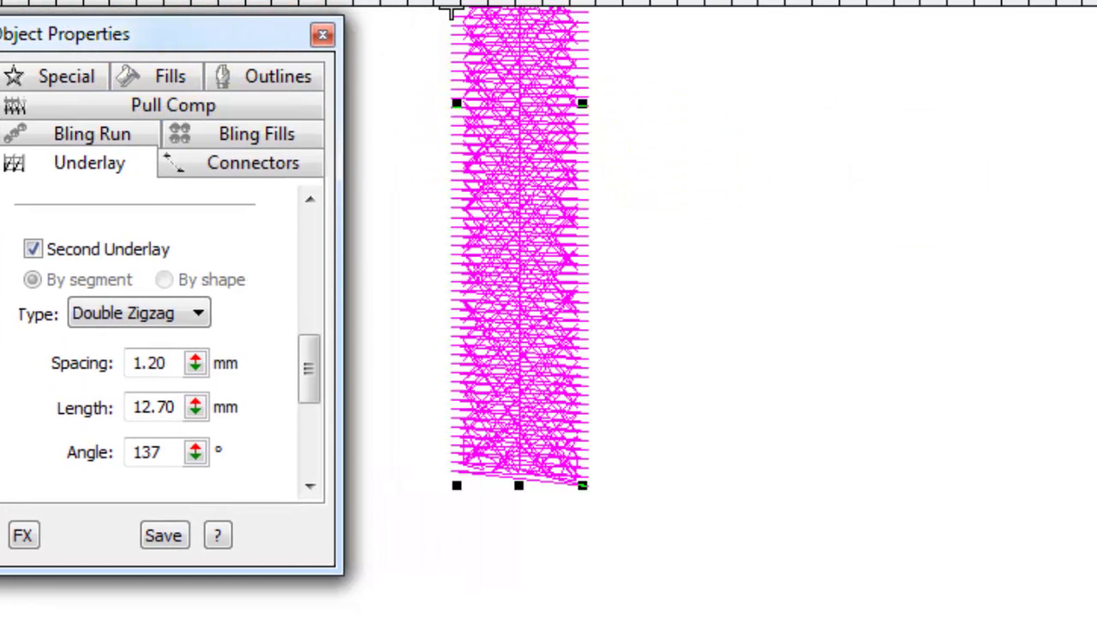
scroll(448, 477, up, 2)
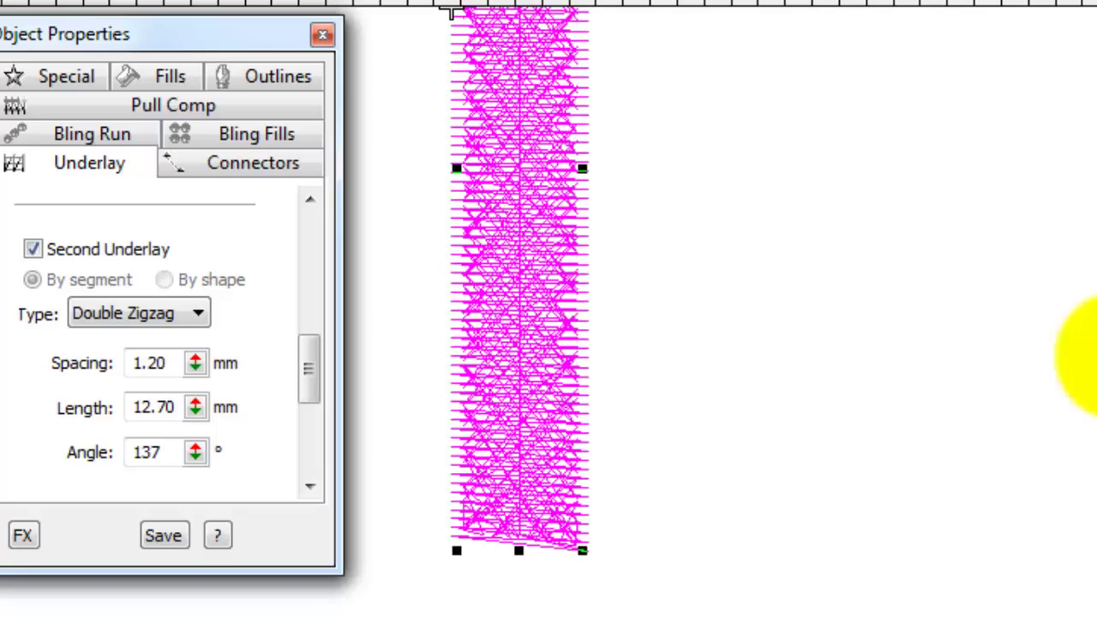